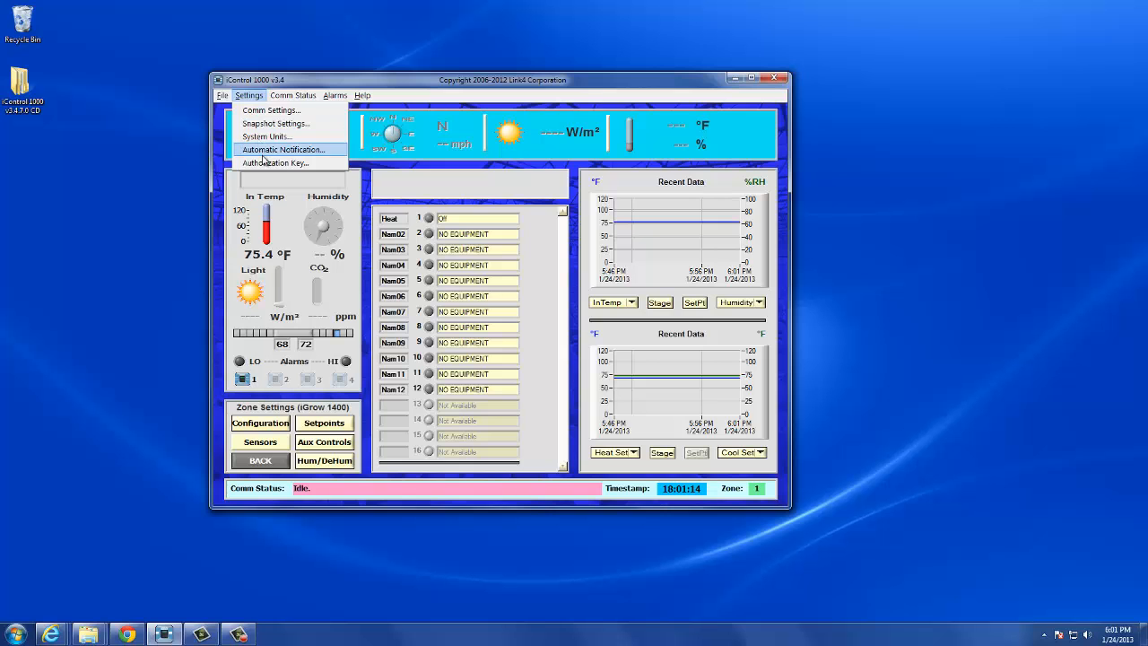
# Step: In the automatic notification settings, apply the Link4 default mail server and enter the e-mail address to be notified
pyautogui.click(263, 153)
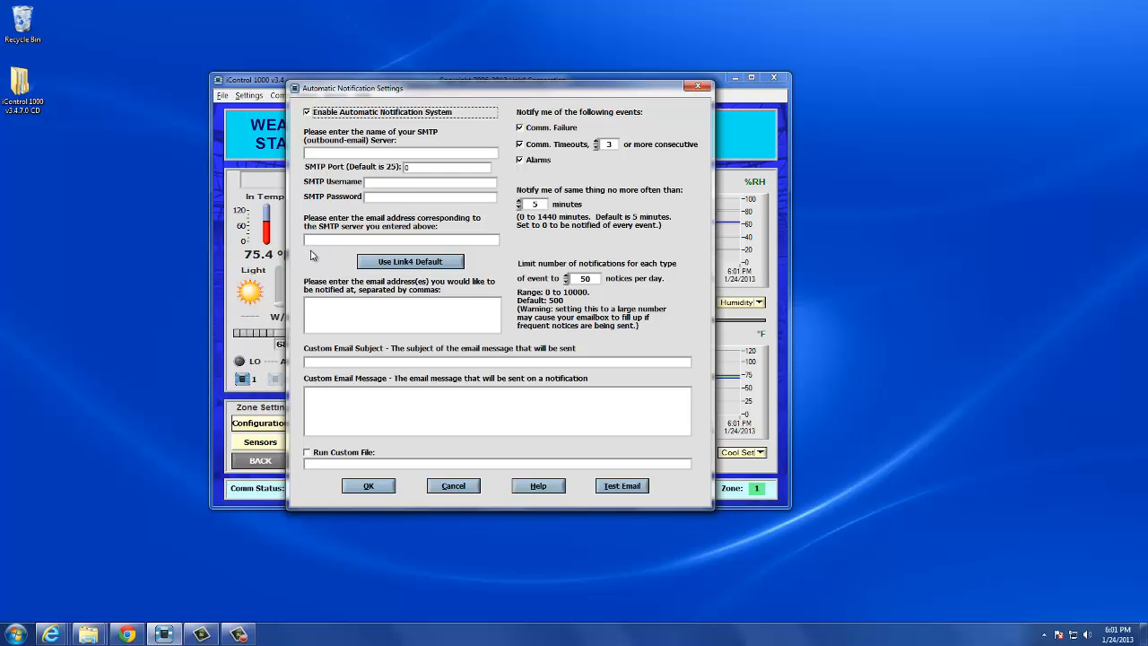
pyautogui.click(386, 266)
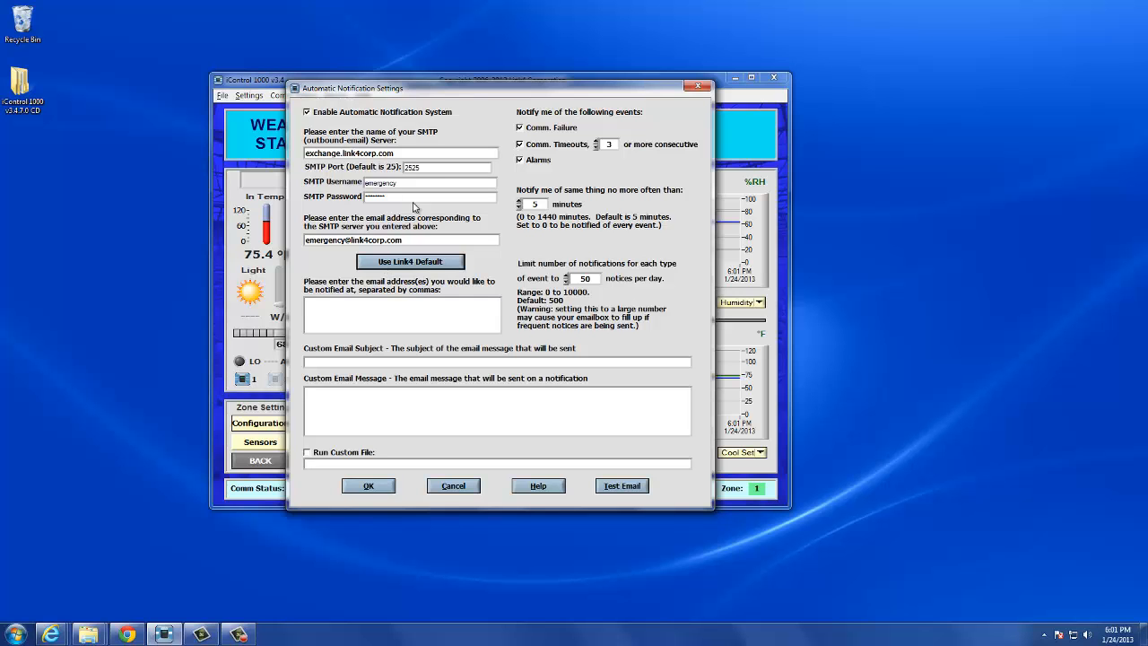
pyautogui.click(373, 312)
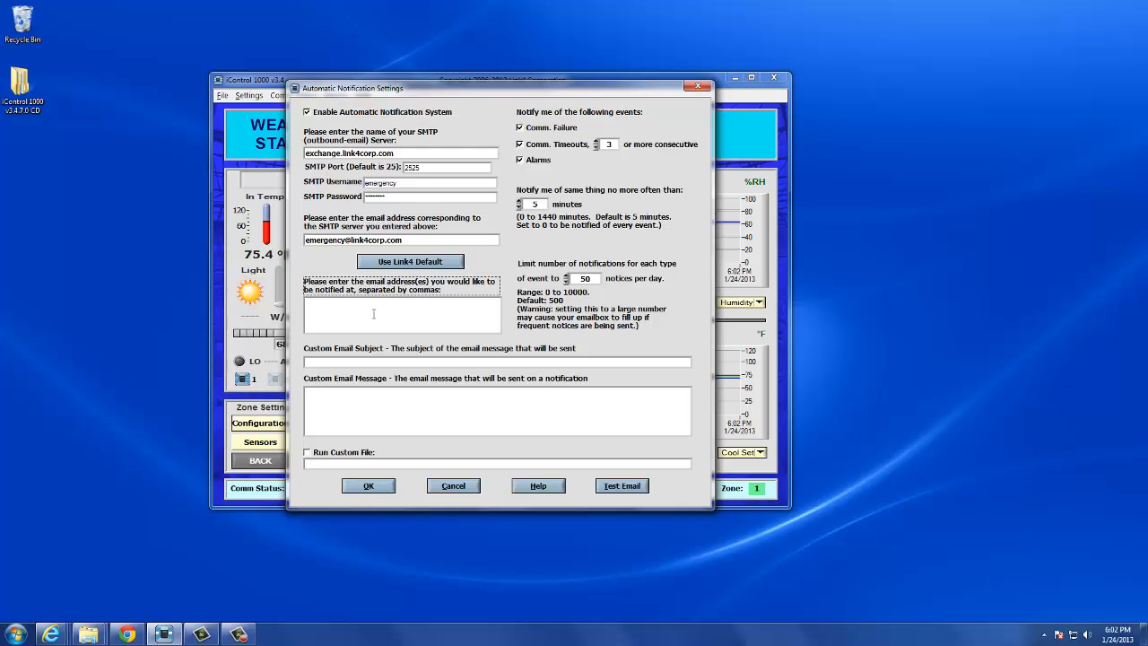
# Step: Set the custom email subject to "Link4 greenhouse alarm"
pyautogui.click(398, 360)
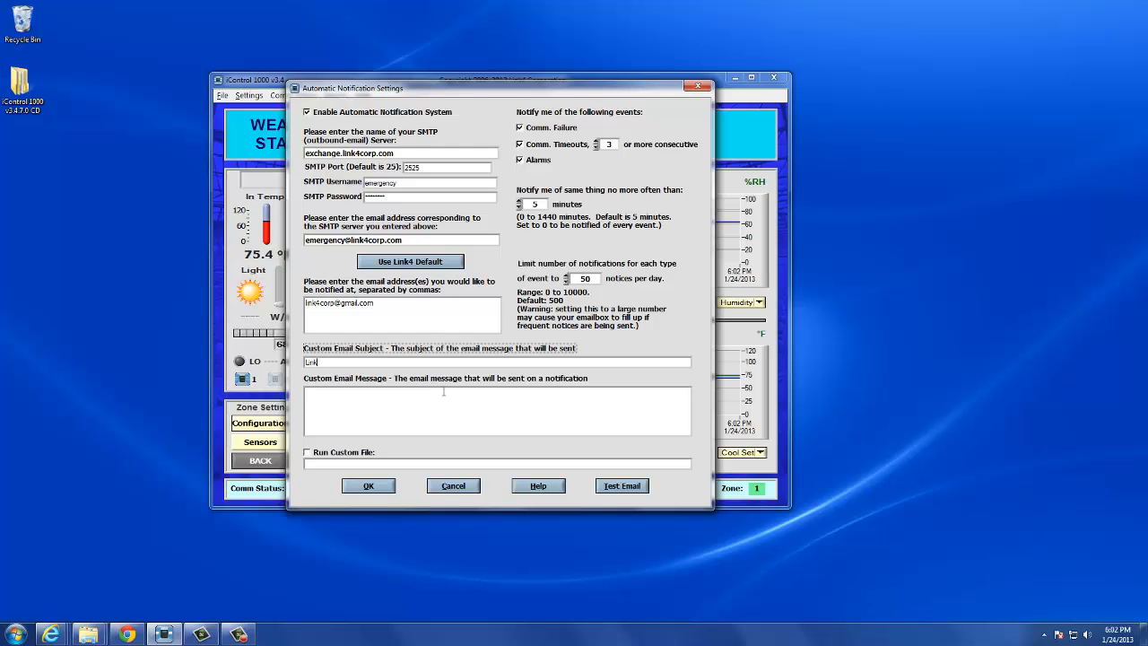
pyautogui.write('Link4 greenhouse alarm')
pyautogui.press('Tab')
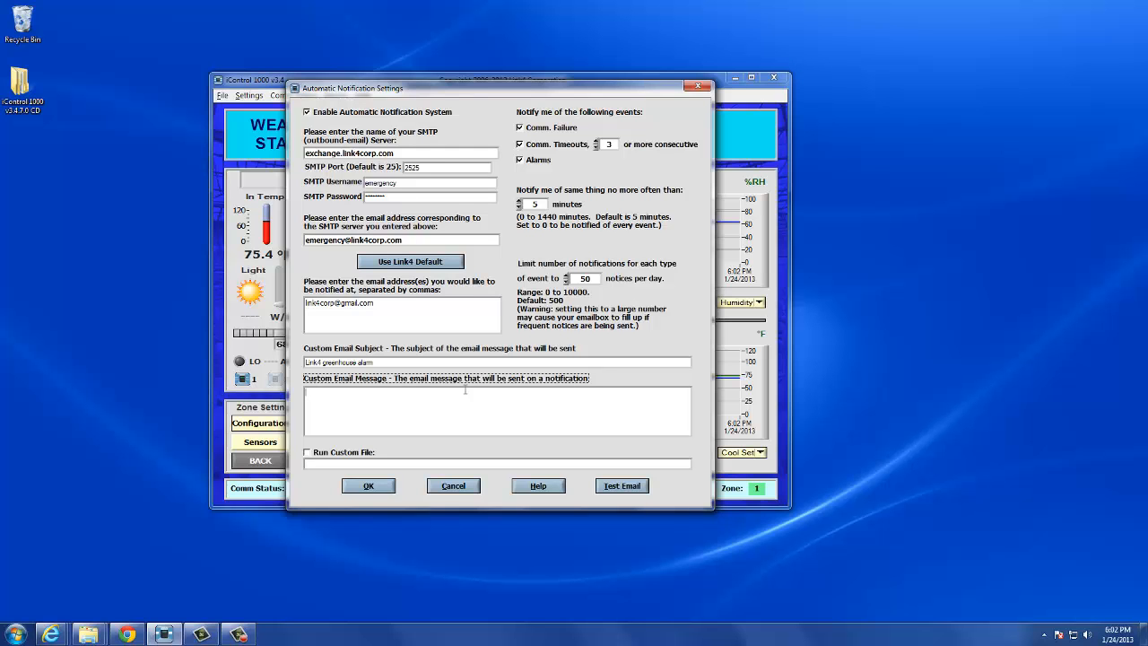
# Step: Set the custom email message to "There has been an event in the greenhouse. Please investigate immediately!"
pyautogui.write('There has been an event in the greenhouse.  Please investigate immediately!')
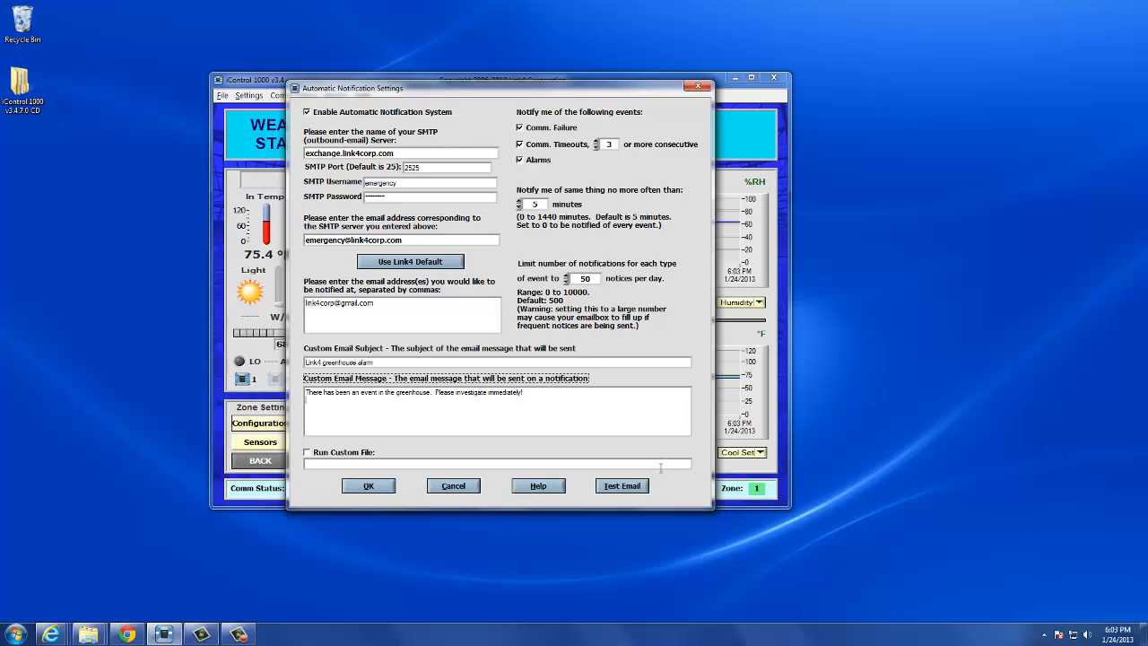
# Step: Send a test email from the notification settings, and switch to Gmail in Chrome to open the received message
pyautogui.click(637, 486)
pyautogui.click(127, 634)
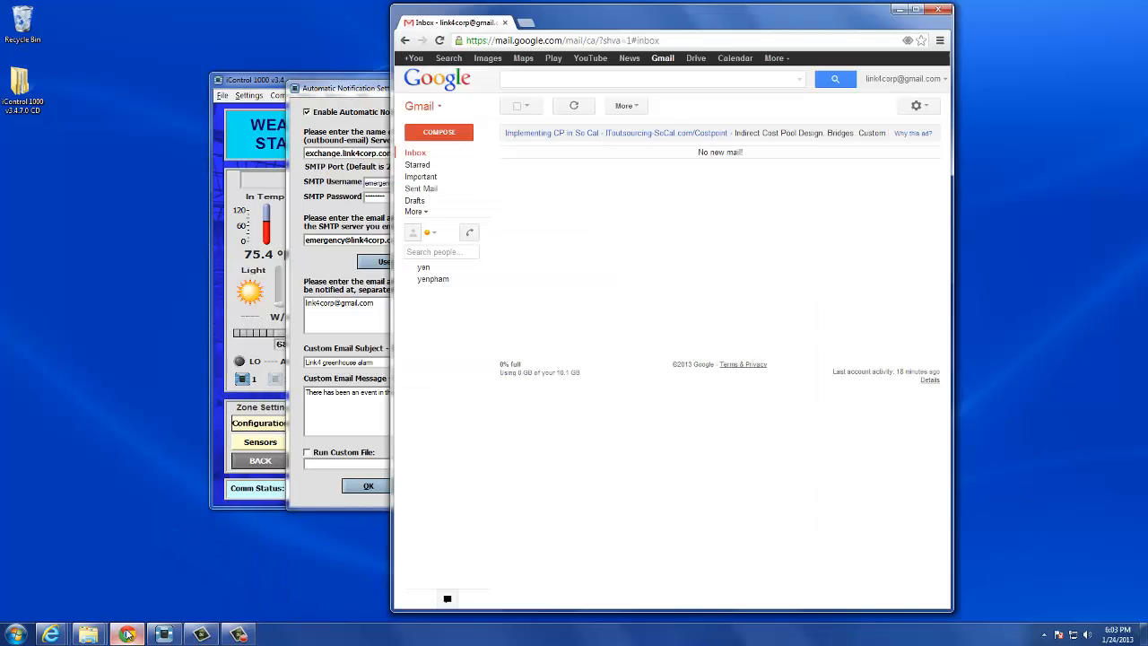
pyautogui.click(416, 154)
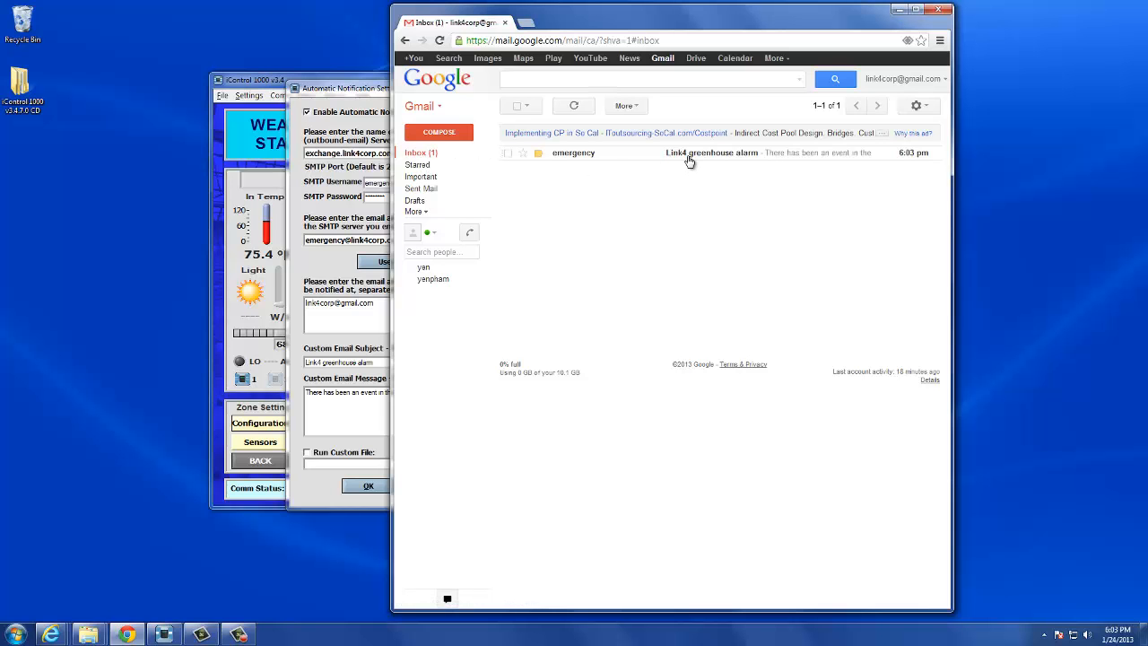
pyautogui.click(689, 158)
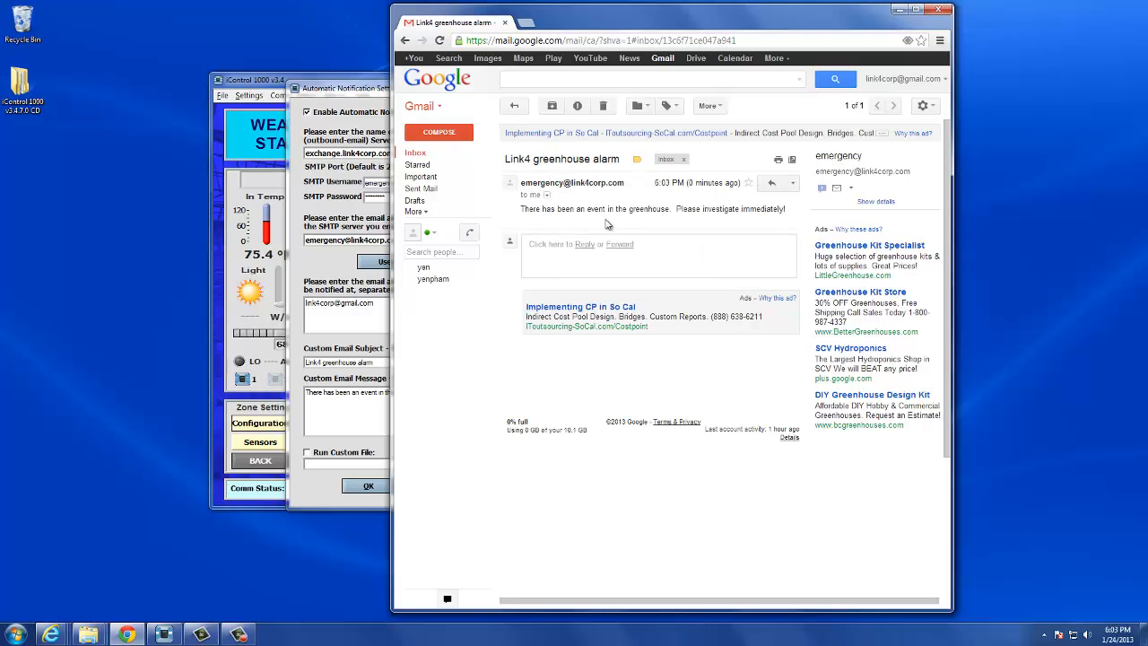
# Step: Switch back to iControl 1000, save the automatic notification settings, and move the main window to uncover more of the Gmail window
pyautogui.click(362, 91)
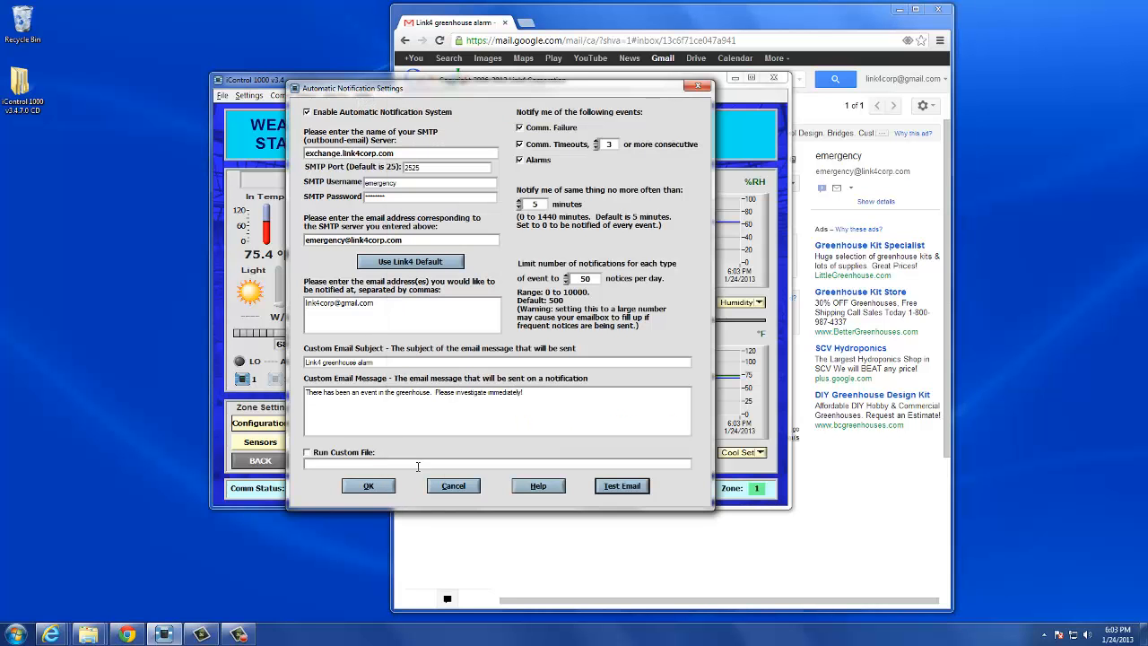
pyautogui.click(377, 487)
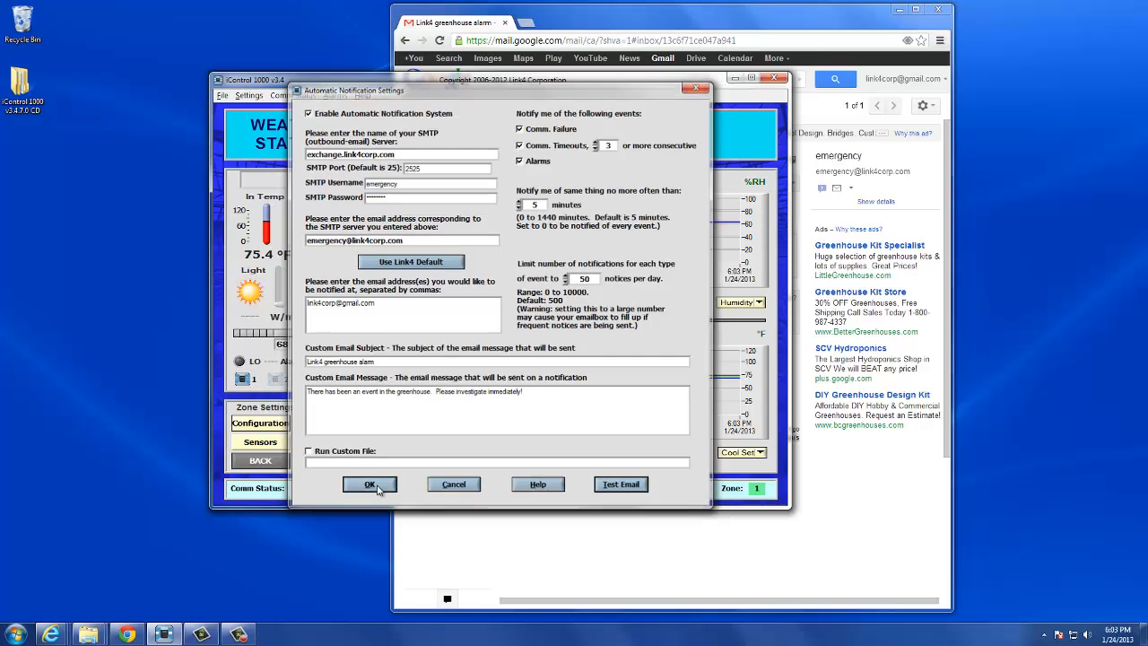
pyautogui.moveTo(352, 84); pyautogui.dragTo(224, 87)
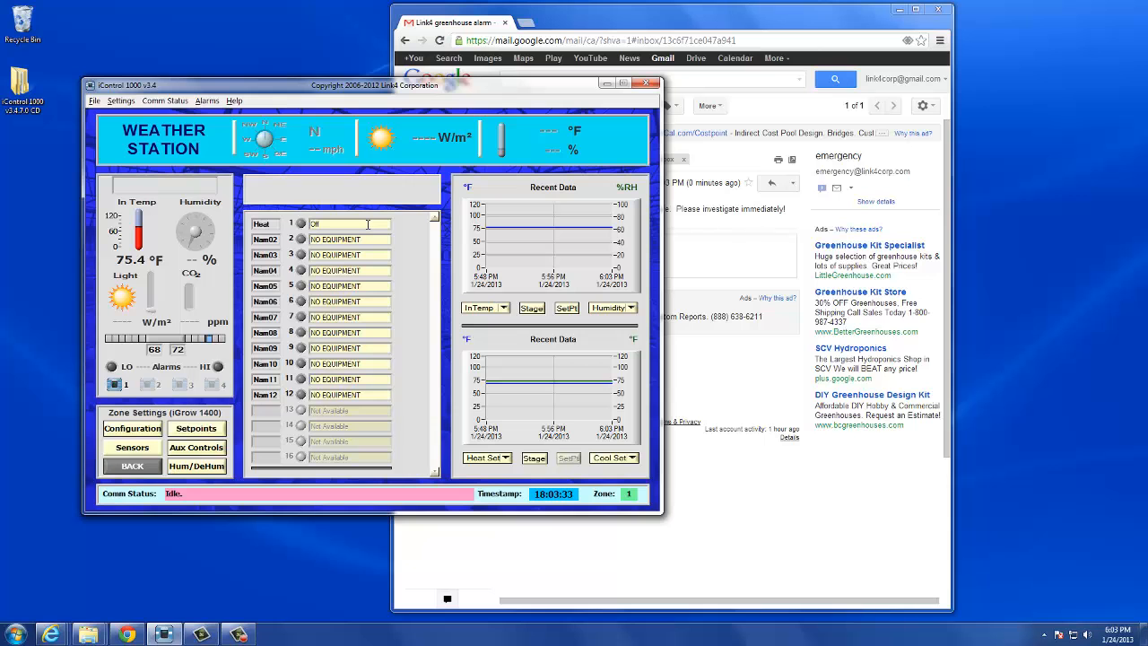
# Step: Change the communications port to COM1 in the communication settings and apply the update
pyautogui.click(121, 101)
pyautogui.click(142, 115)
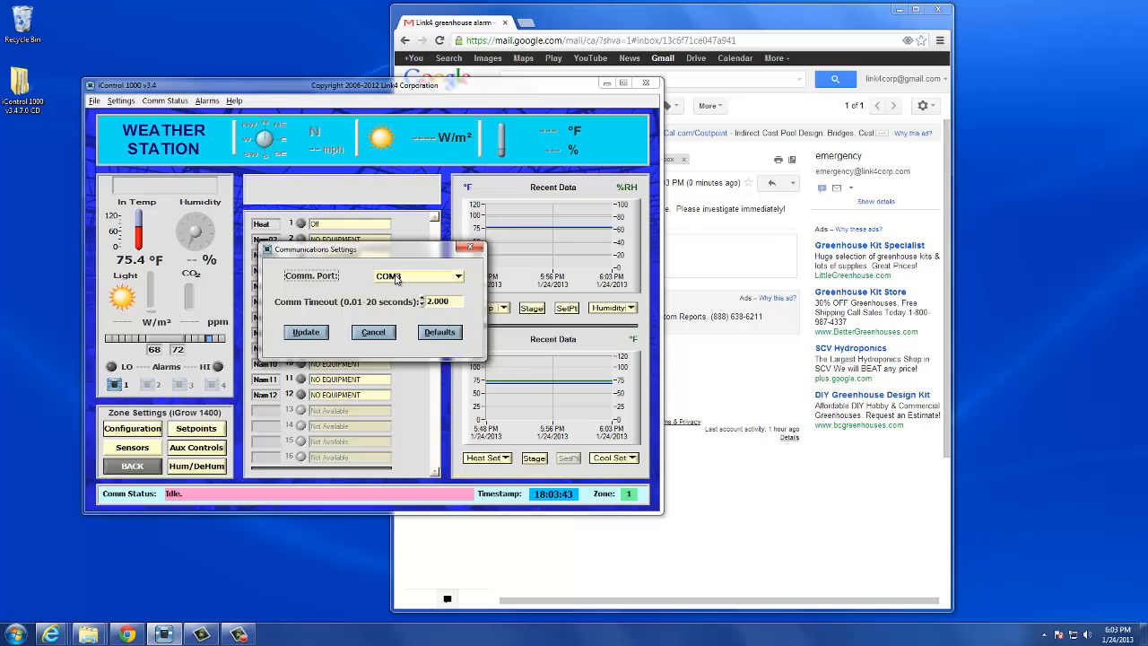
pyautogui.click(396, 279)
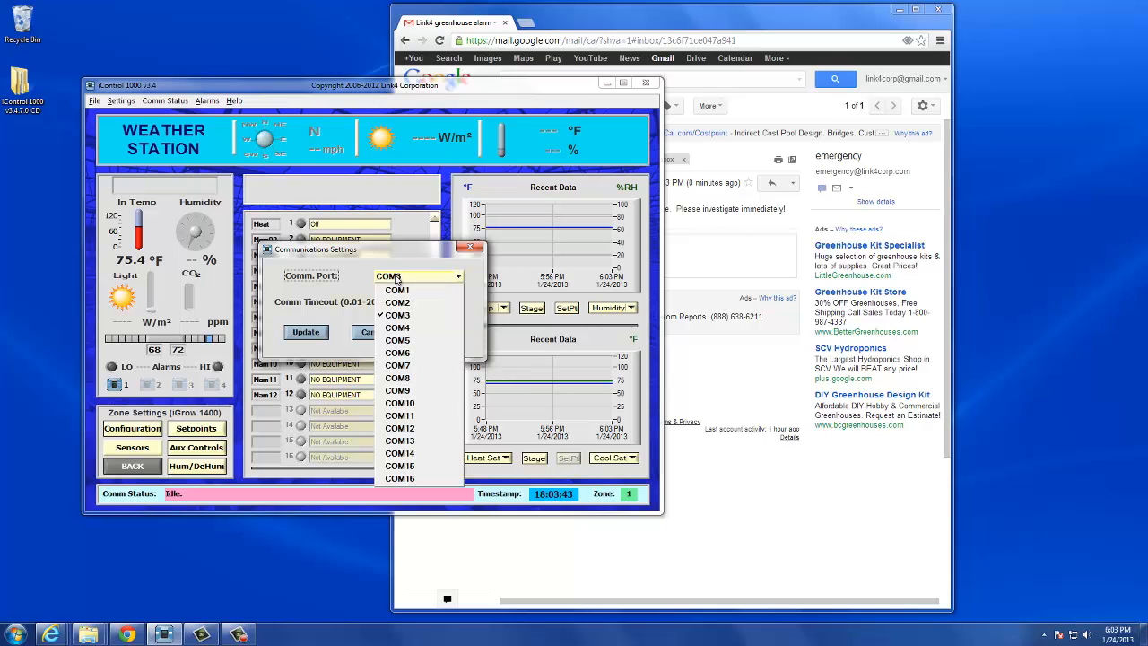
pyautogui.click(395, 296)
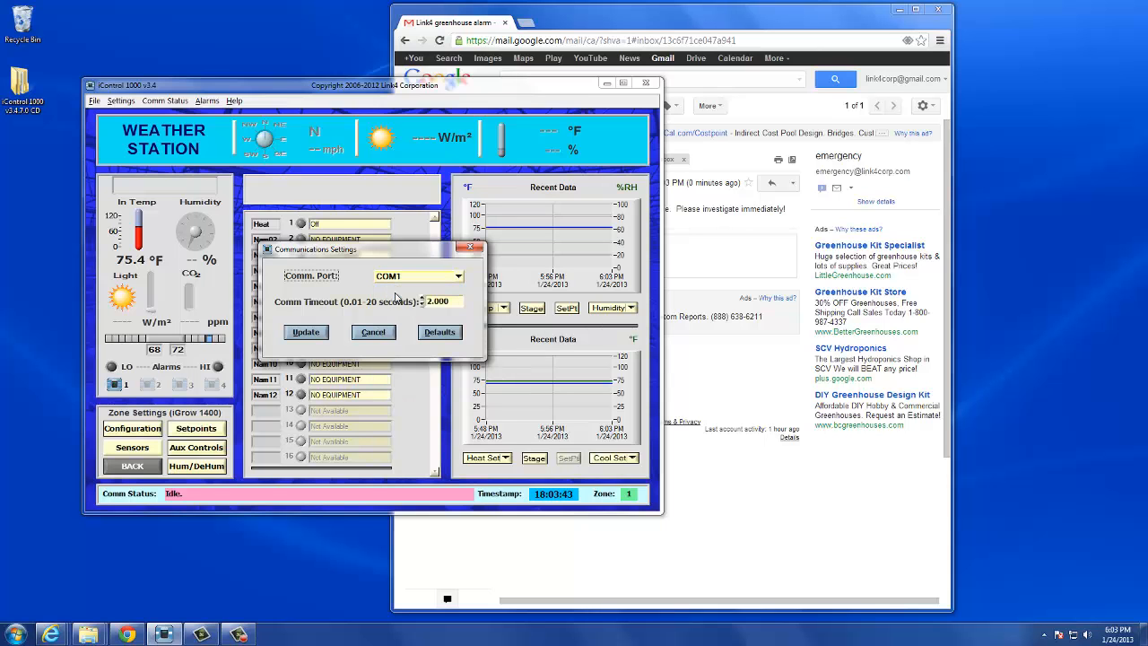
pyautogui.click(306, 331)
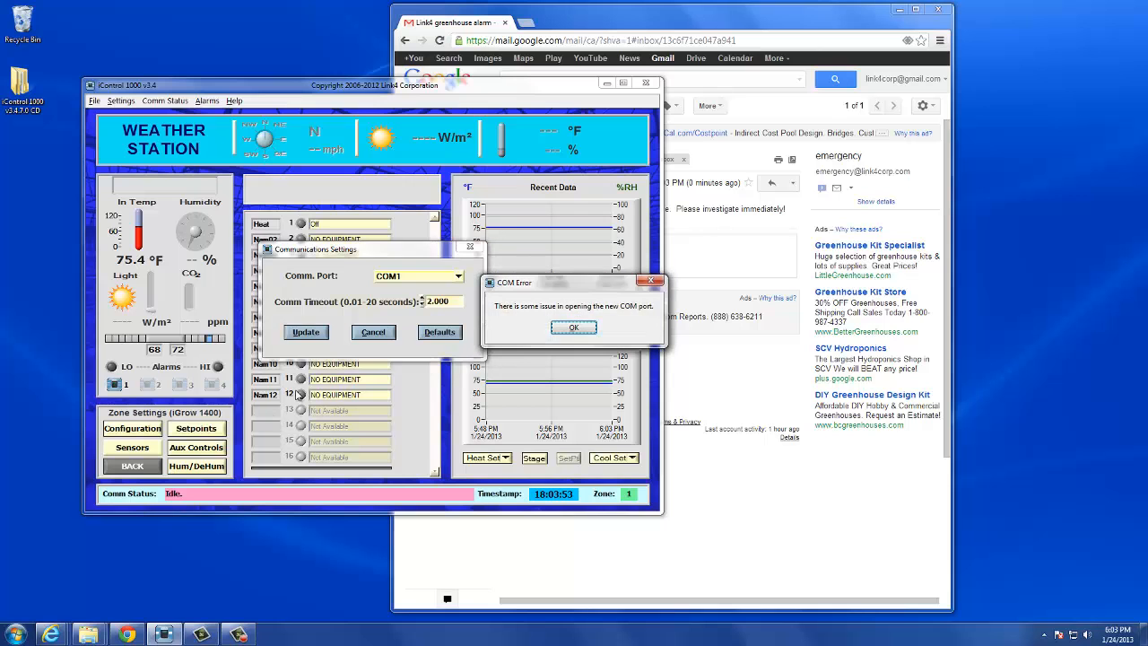
pyautogui.click(573, 327)
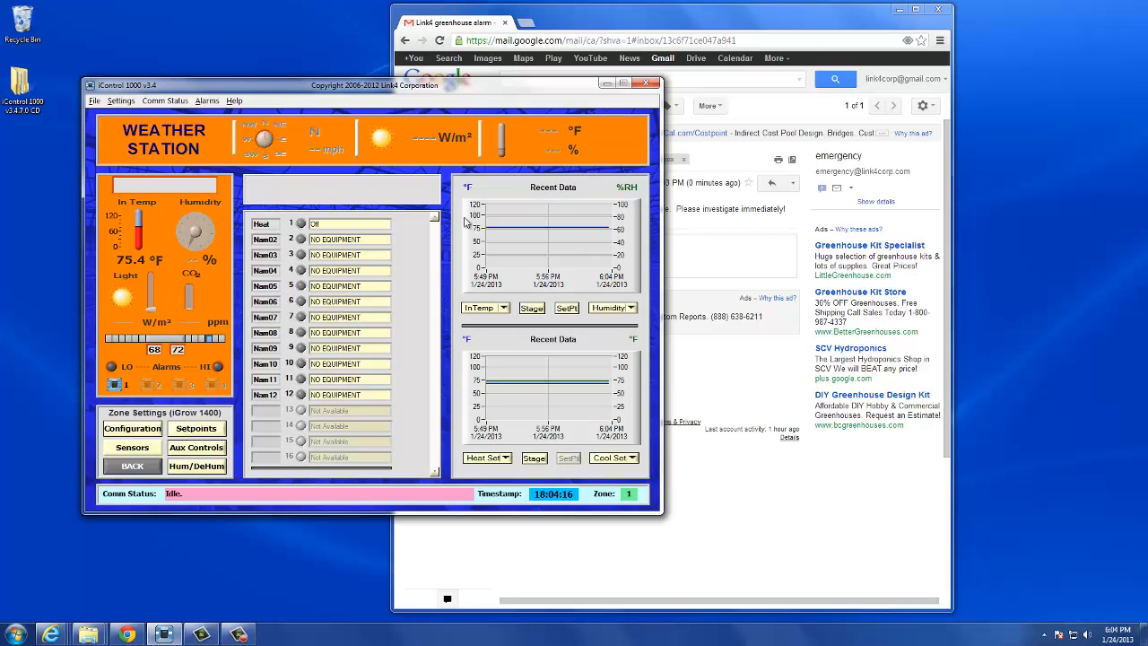
# Step: Review the selected notification events and limits in the automatic notification settings, and close the dialog
pyautogui.click(122, 101)
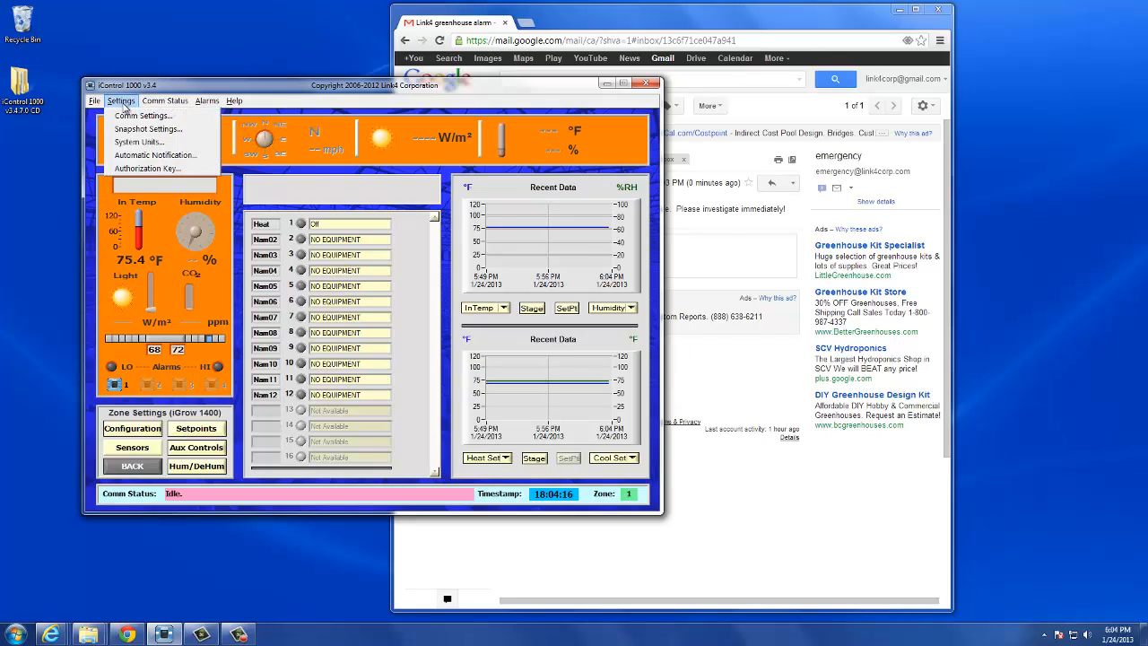
pyautogui.click(136, 158)
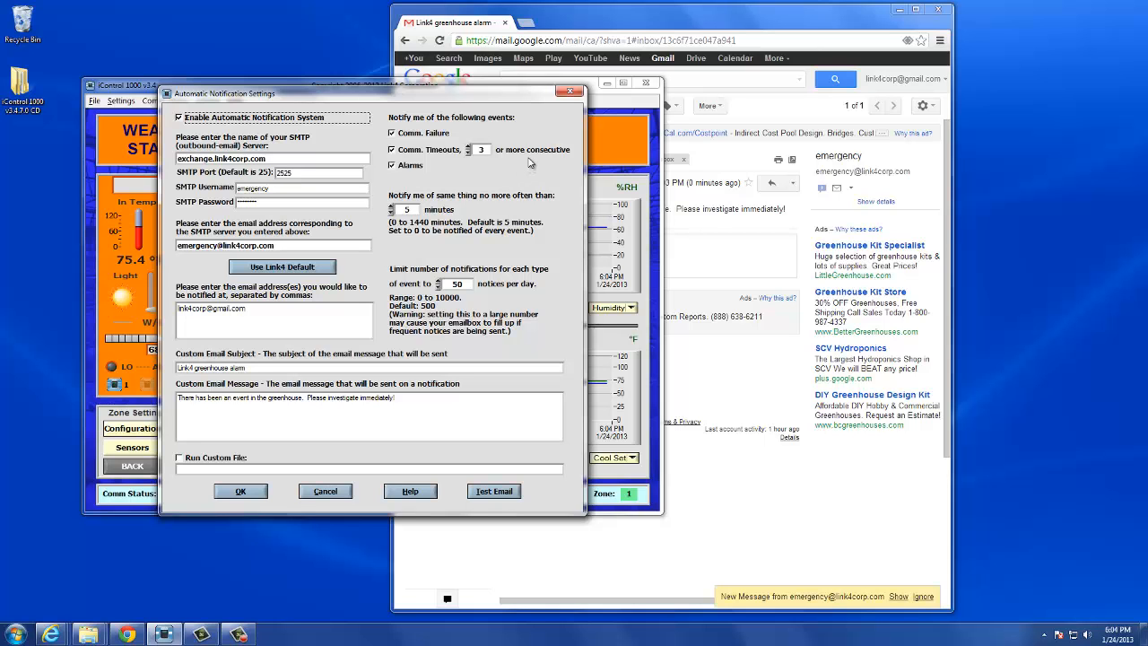
pyautogui.click(254, 496)
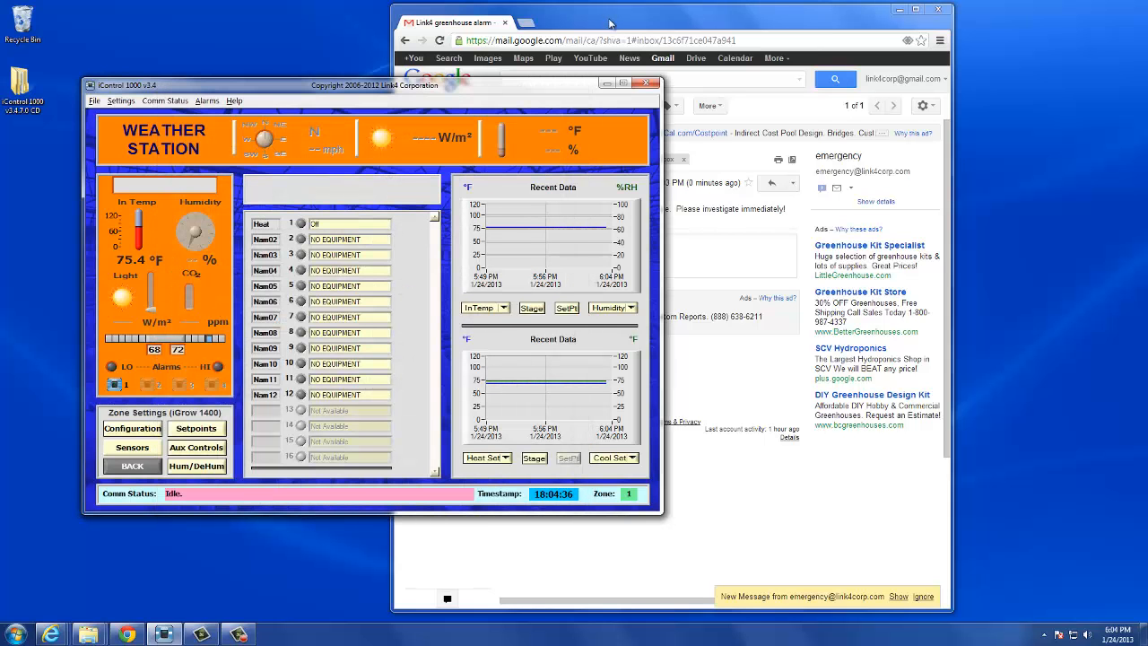
# Step: Switch to Gmail and open the new greenhouse alarm conversation with its earlier message expanded for comparison
pyautogui.click(611, 24)
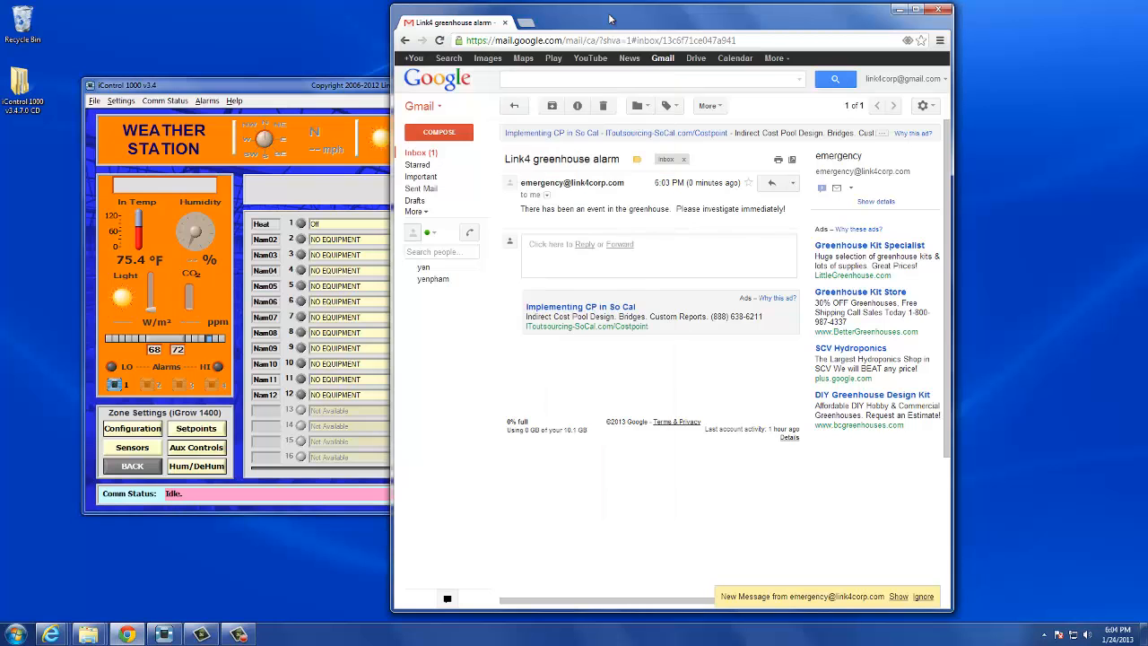
pyautogui.click(440, 157)
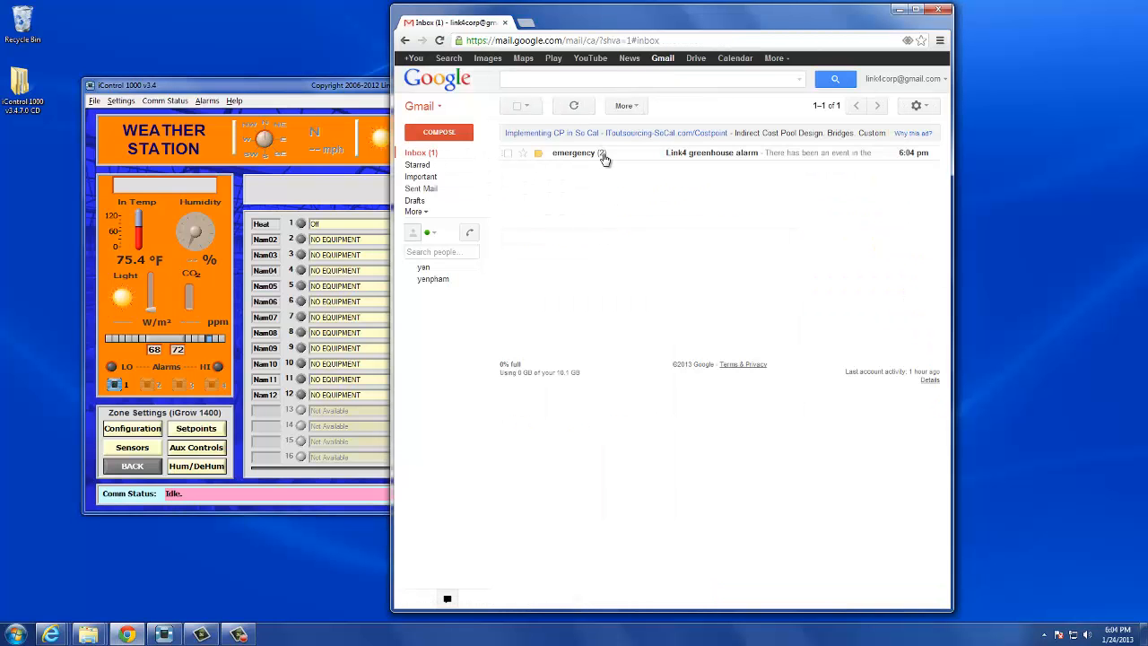
pyautogui.click(574, 153)
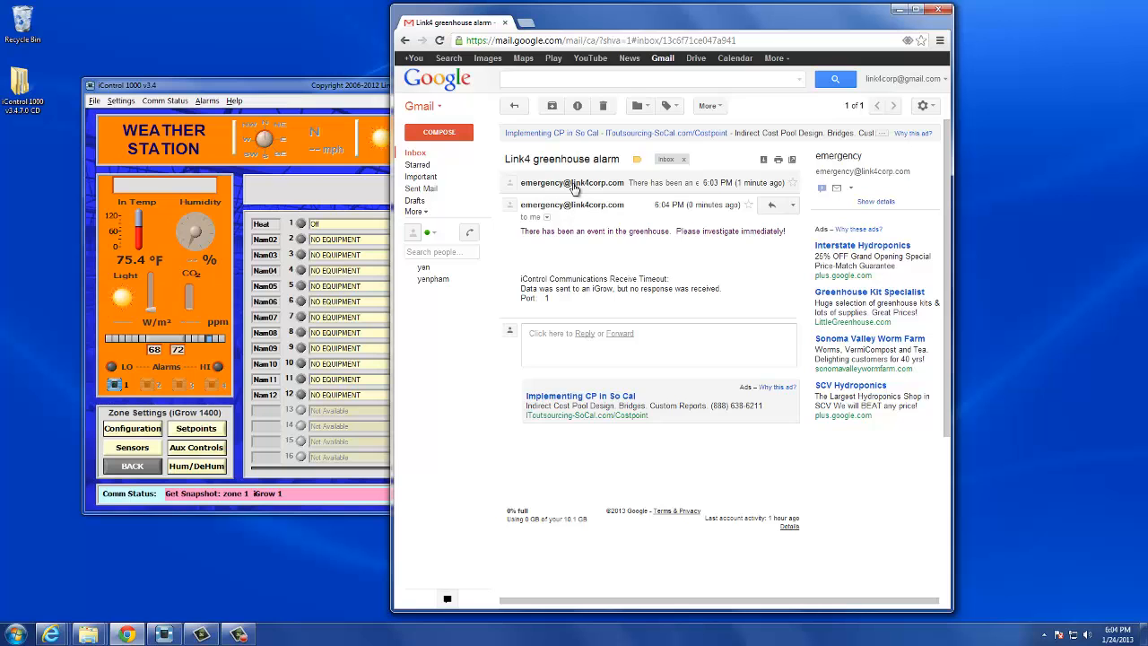
pyautogui.click(573, 184)
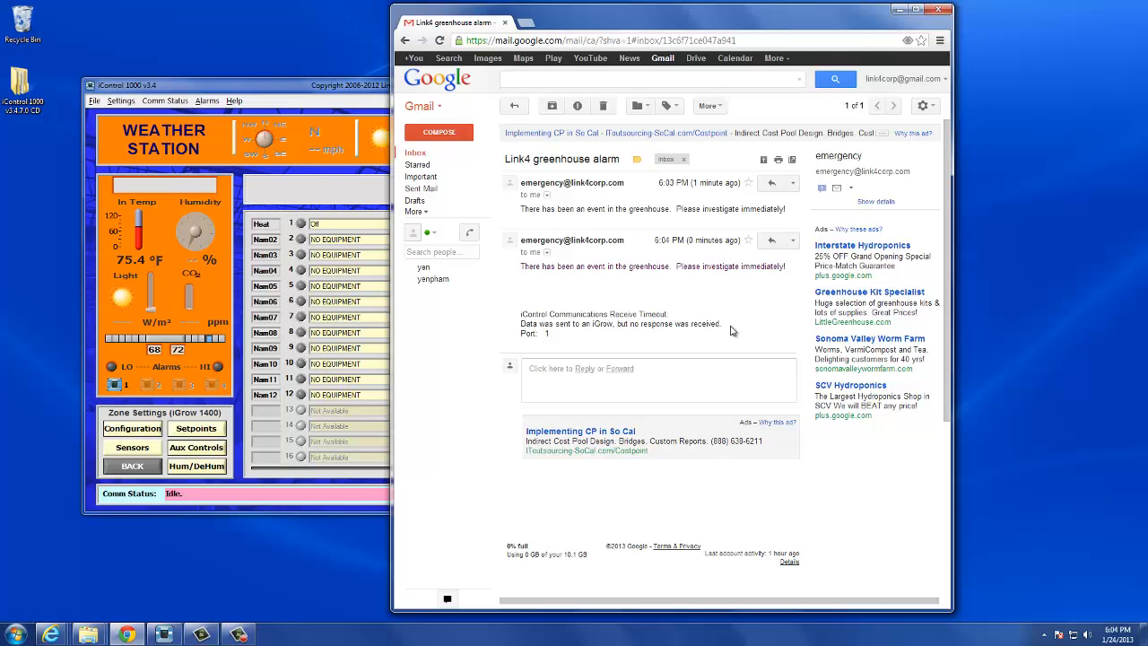
# Step: Switch back to iControl 1000, reopen the automatic notification settings and start editing the list of notified e-mail addresses
pyautogui.click(291, 89)
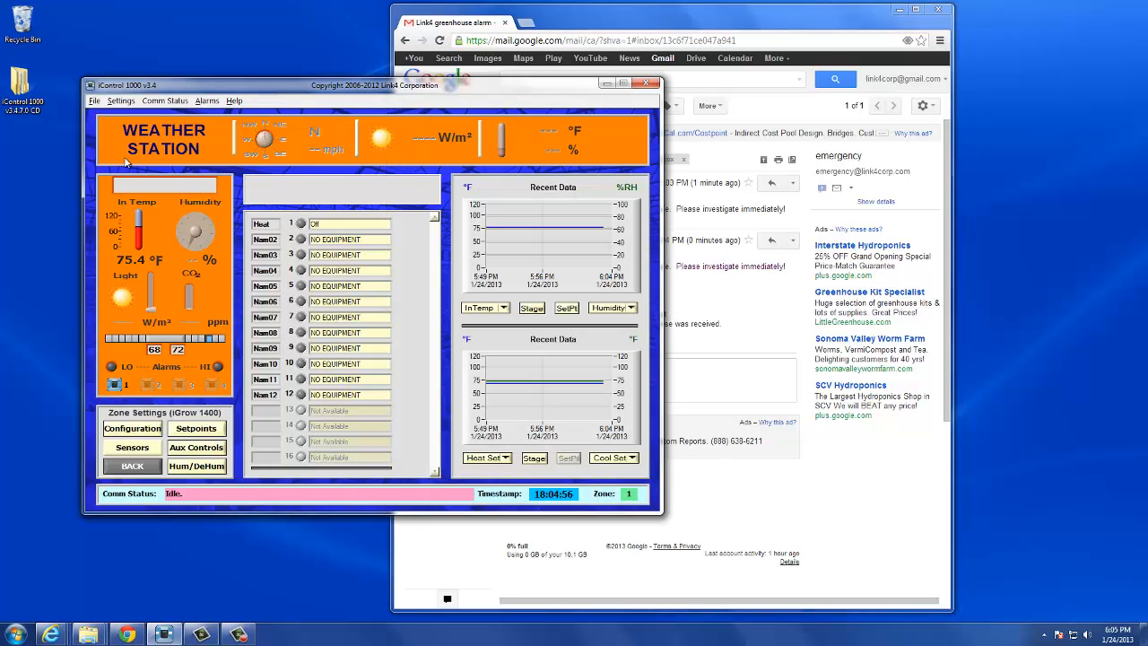
pyautogui.click(121, 100)
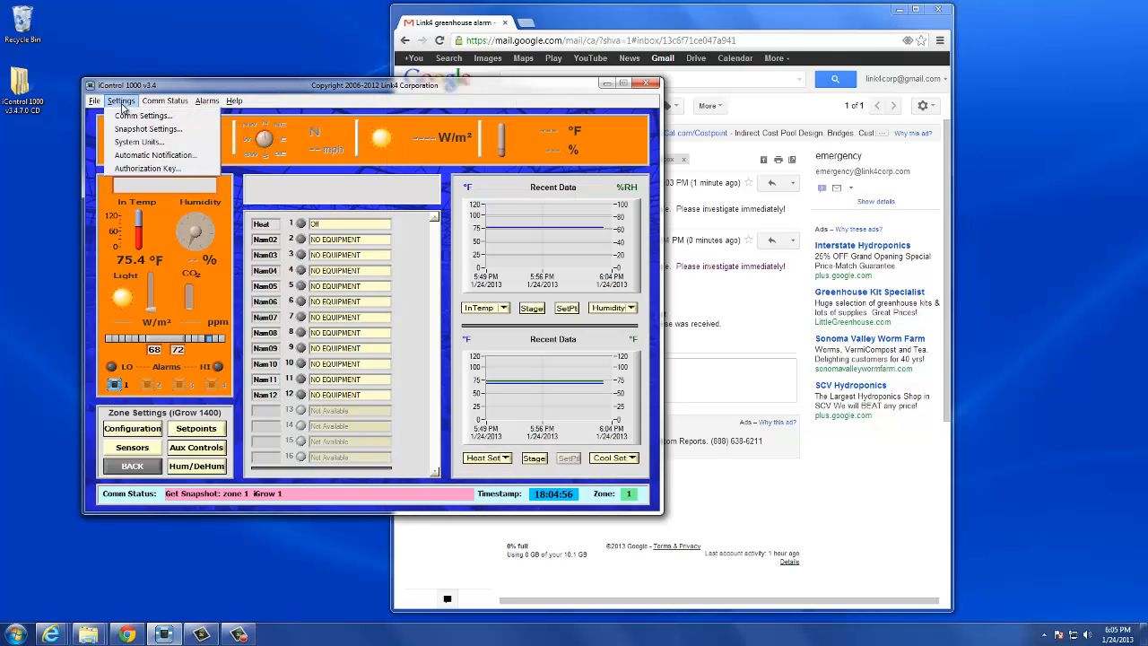
pyautogui.click(144, 156)
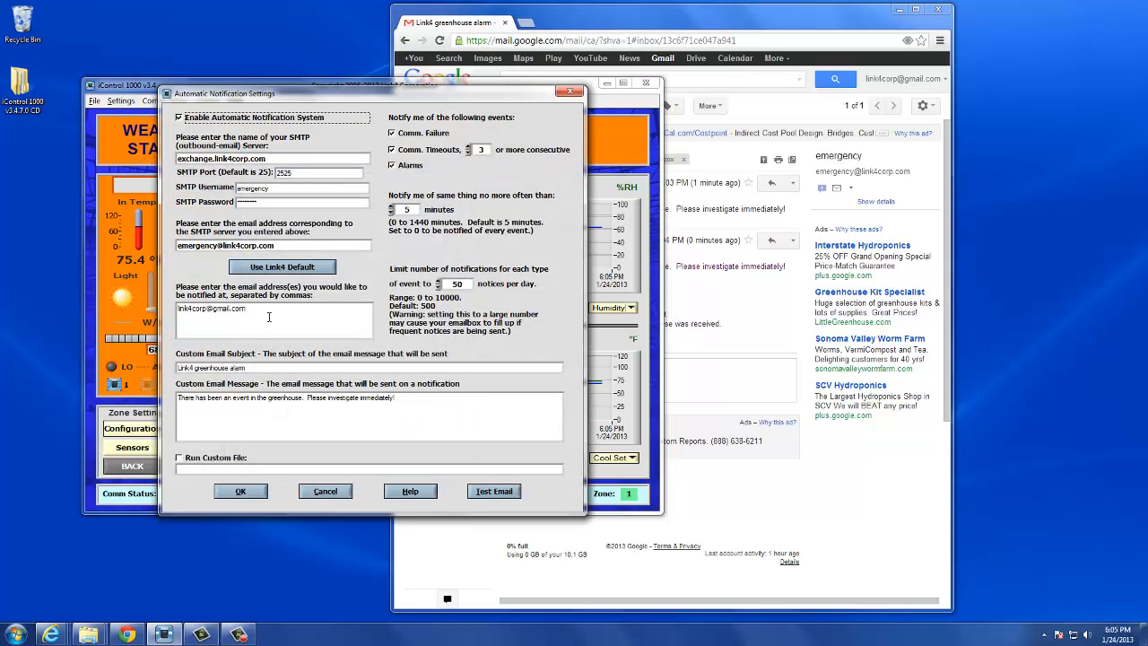
pyautogui.click(265, 309)
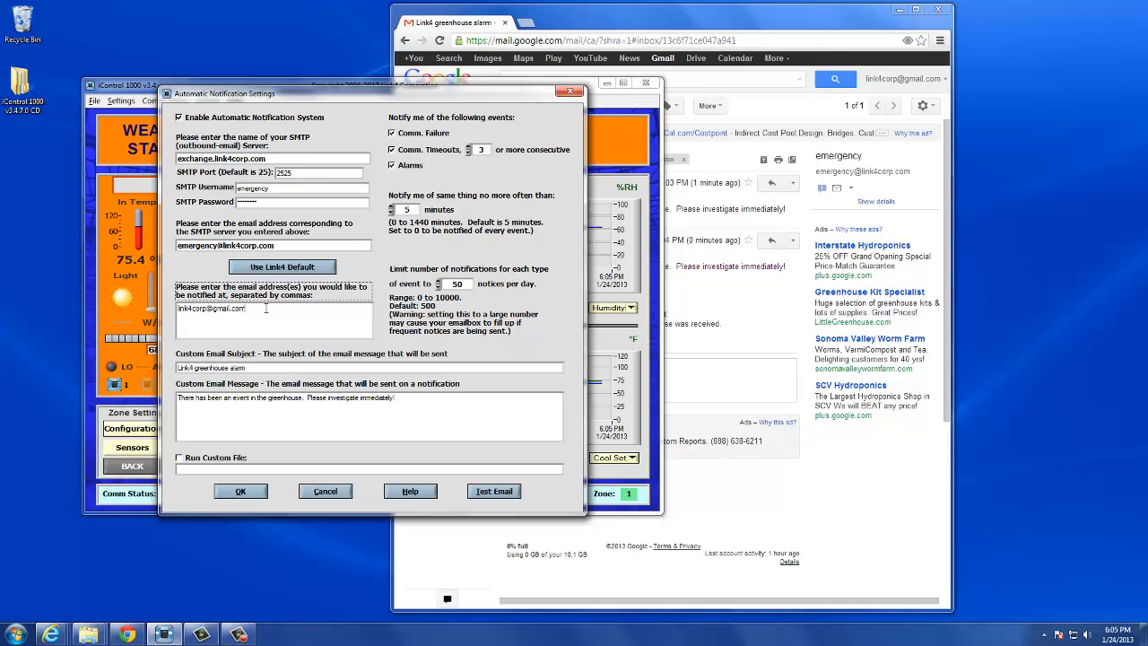